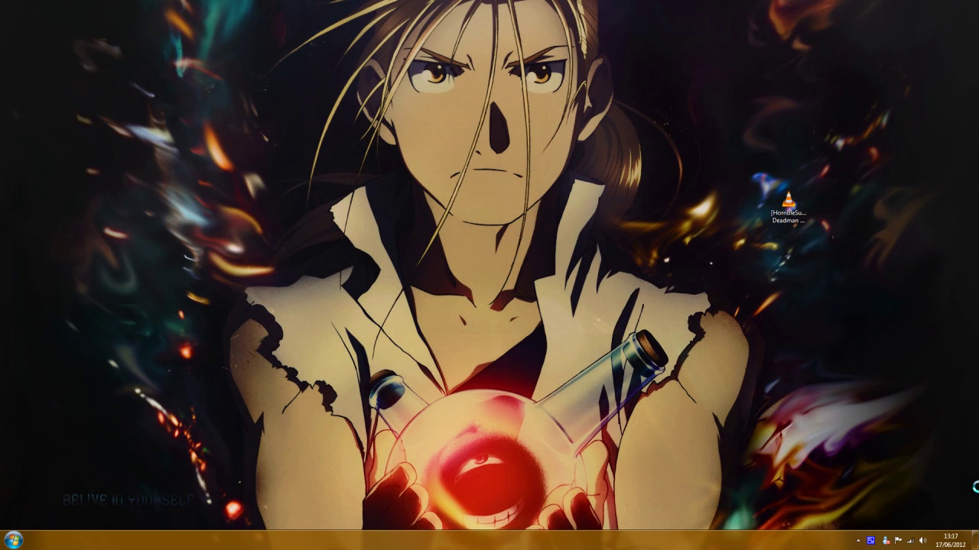
Launch Freemake Video Converter from the top dock, then bring the desktop back into view.
mouse_move(365, 6)
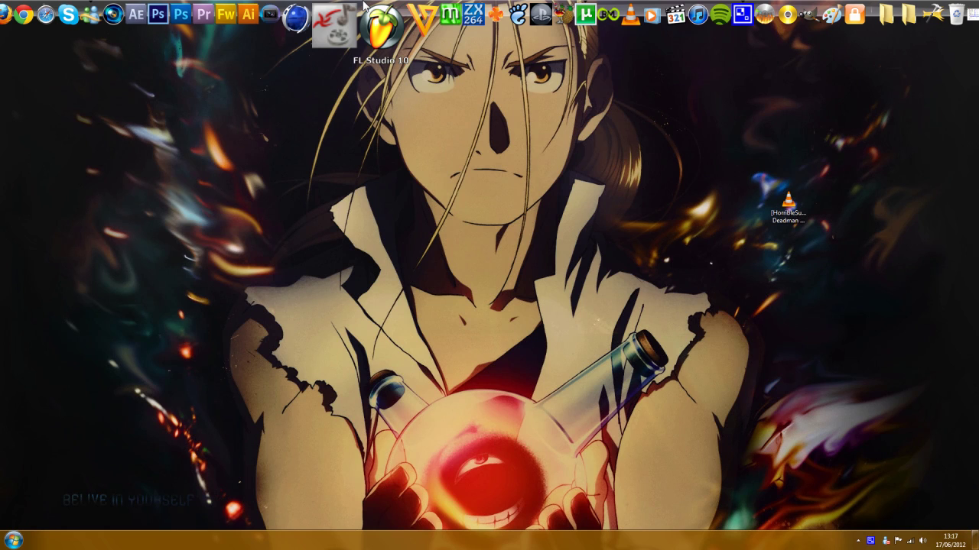
click(422, 19)
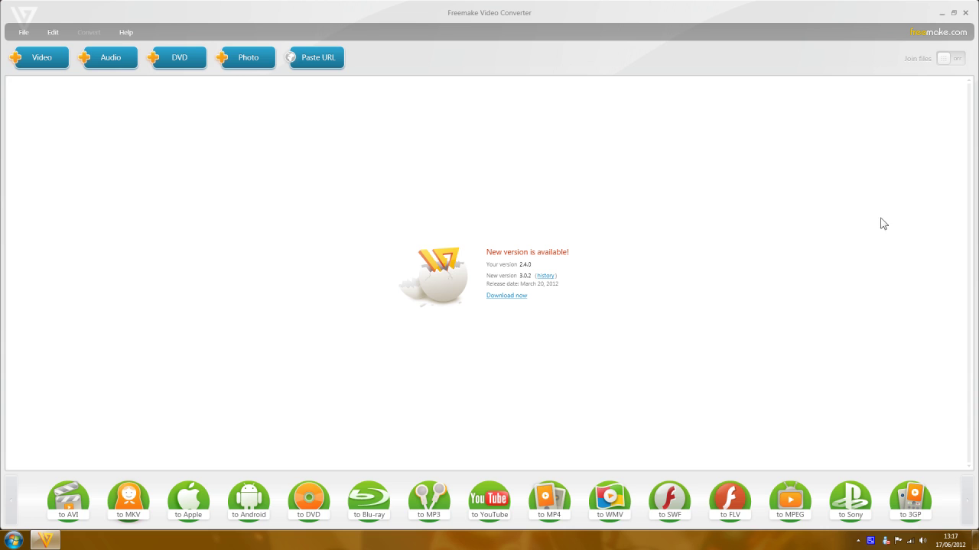
click(975, 540)
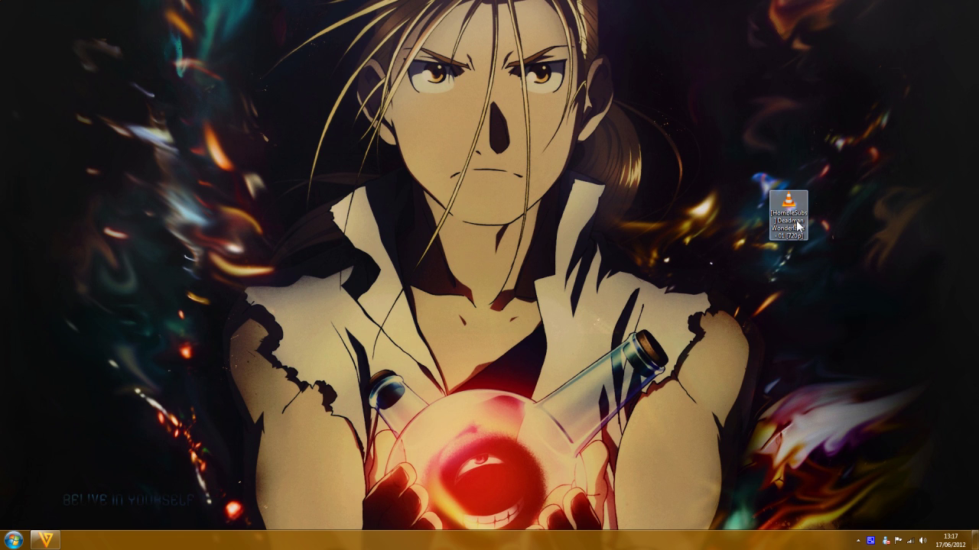
Drag the Deadman Wonderland episode 01 video file from the desktop into the converter.
click(774, 200)
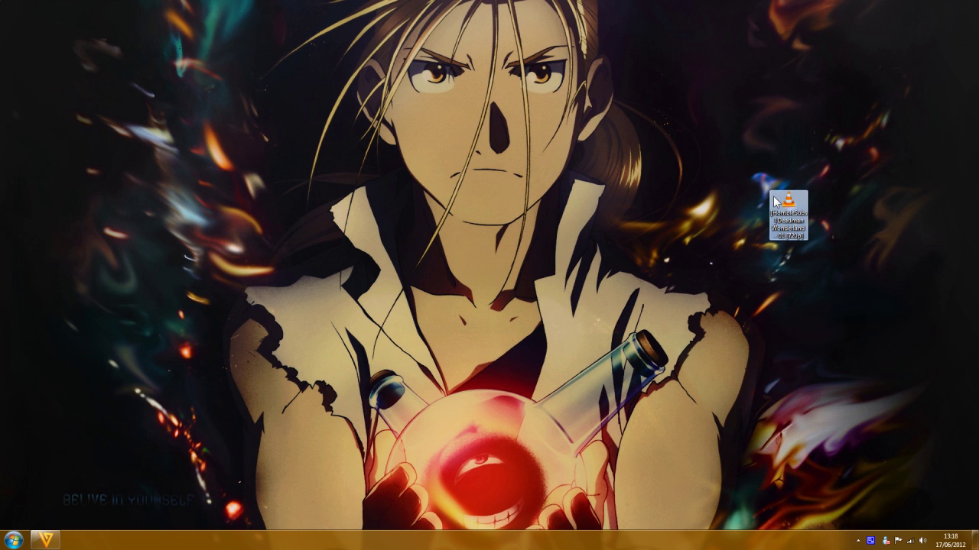
mouse_move(775, 200)
mouse_down()
mouse_move(72, 546)
mouse_move(328, 170)
mouse_up()
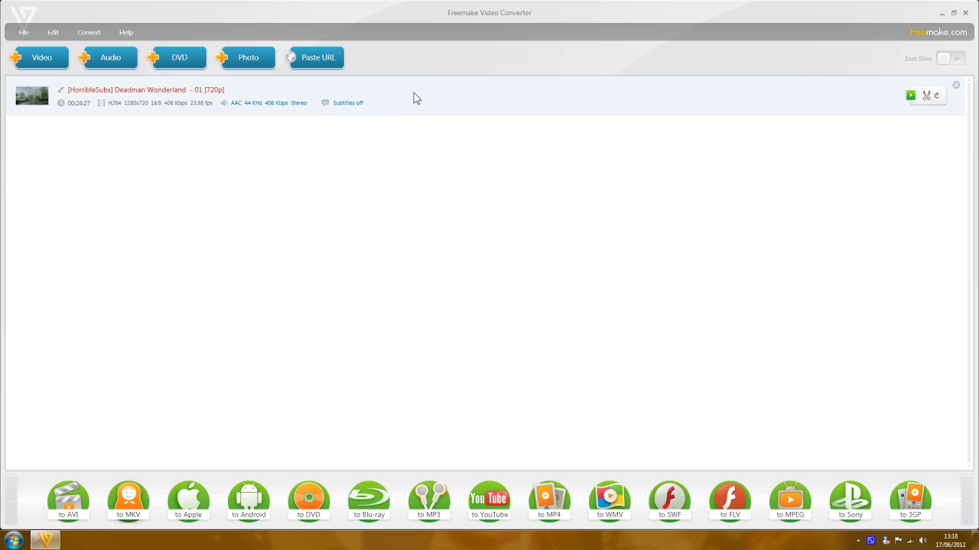
In the cutting editor, keep only a 1:28 section of the episode and apply the trim.
click(936, 94)
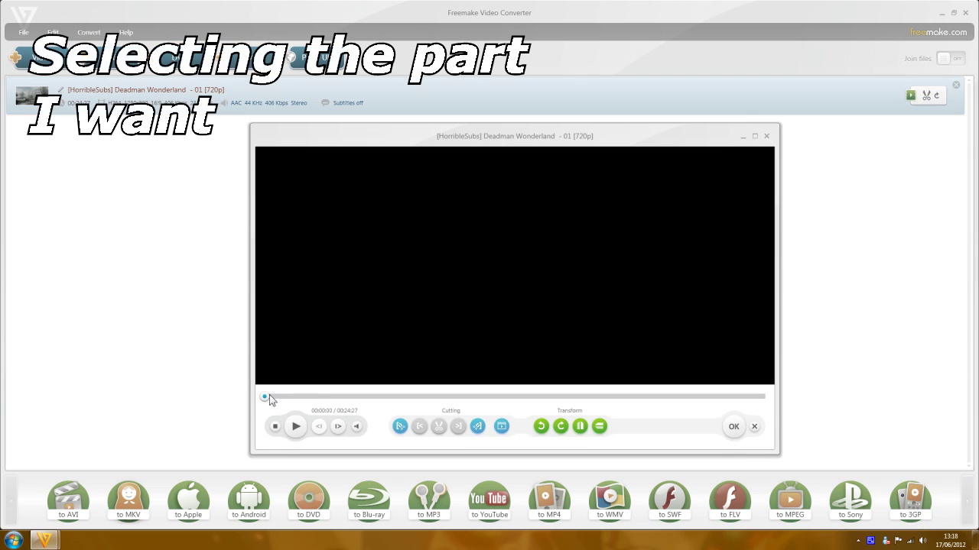
drag(270, 396, 304, 397)
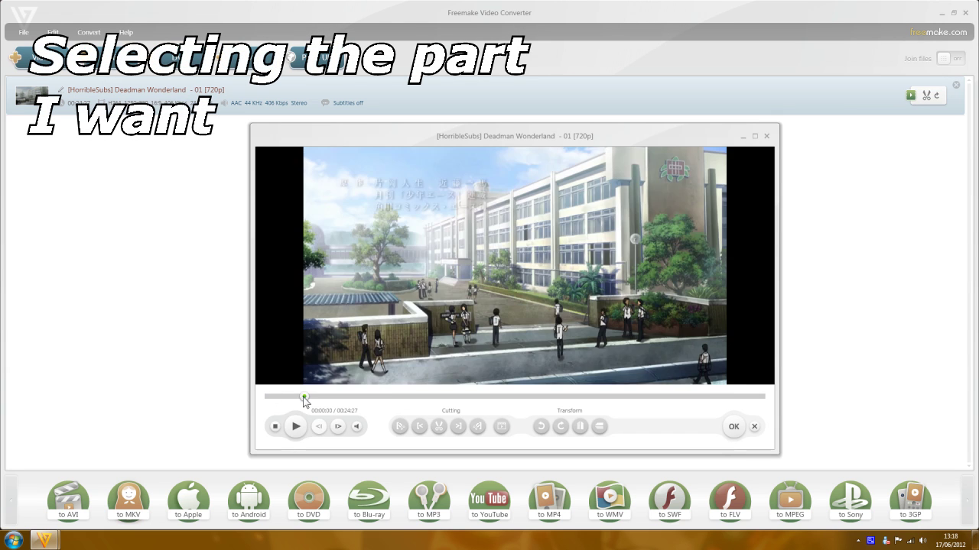
mouse_move(305, 399)
mouse_down()
mouse_move(446, 397)
mouse_move(389, 402)
mouse_move(214, 382)
mouse_up()
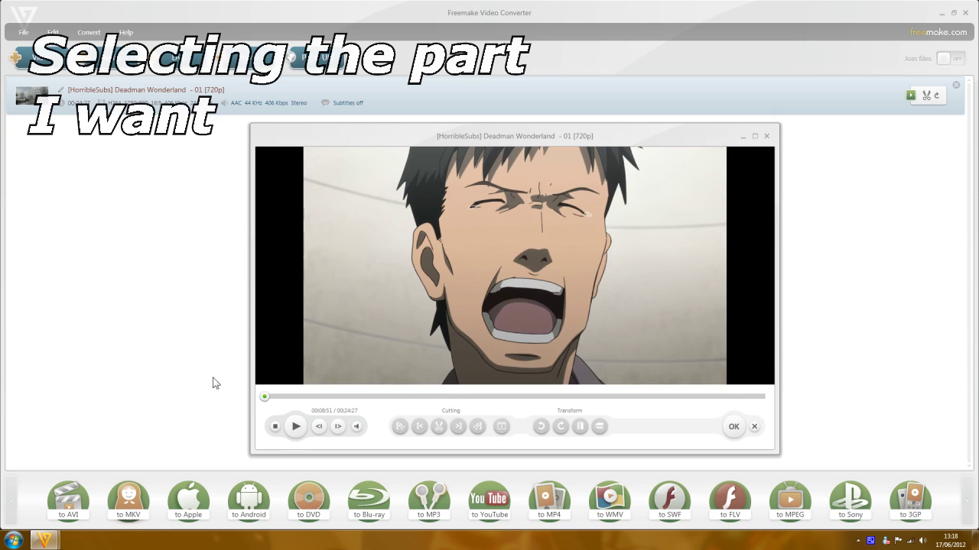
click(399, 431)
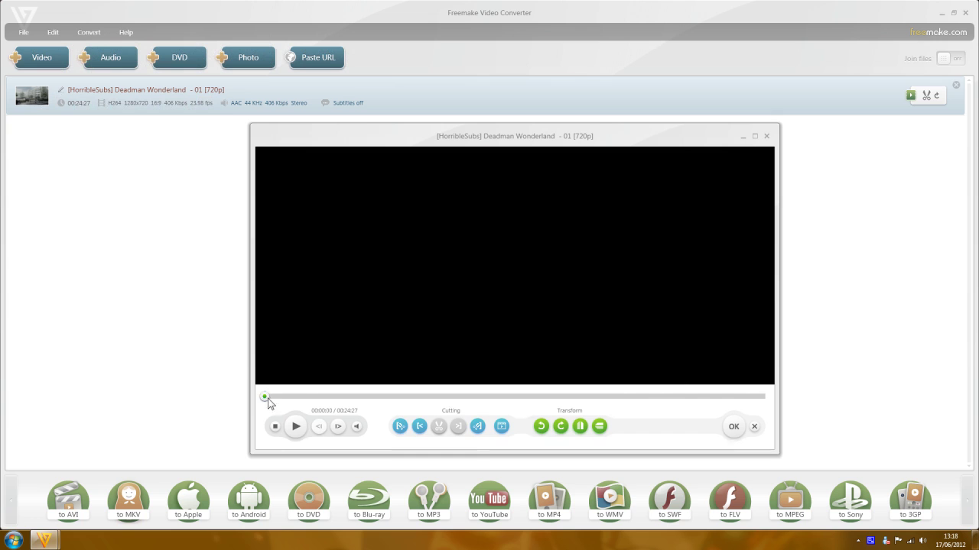
drag(265, 398, 439, 398)
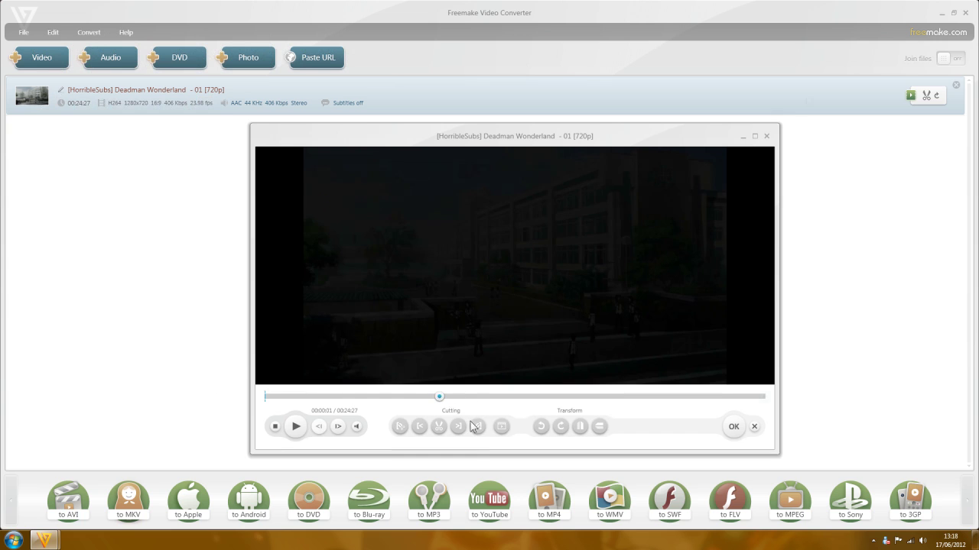
click(746, 397)
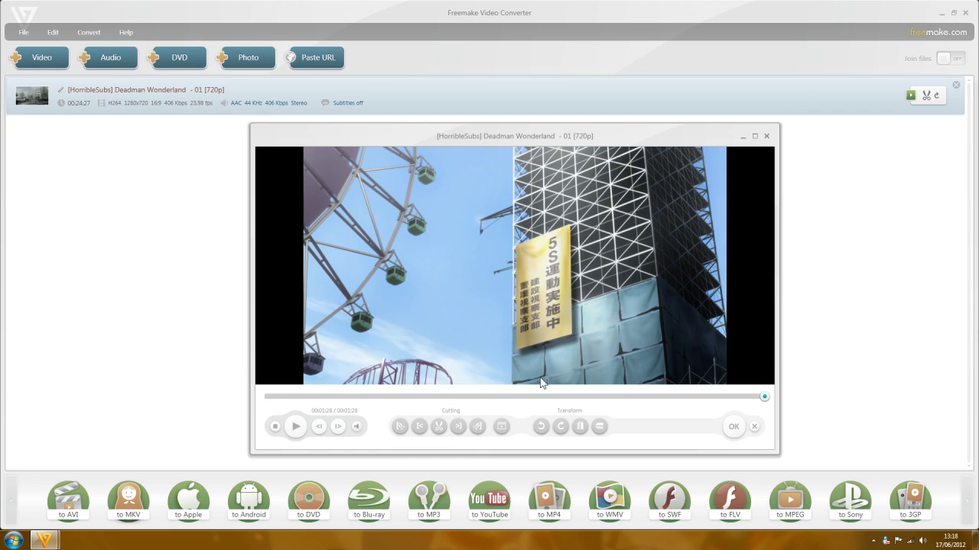
key(Return)
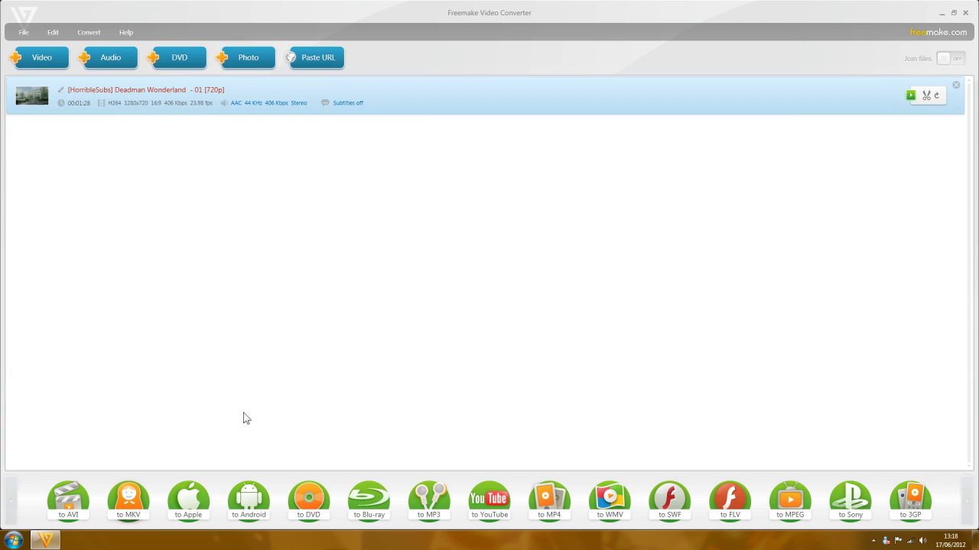
Edit the AVI For Editing preset, keeping H.264 video with a custom 194 Kbps bitrate.
click(63, 495)
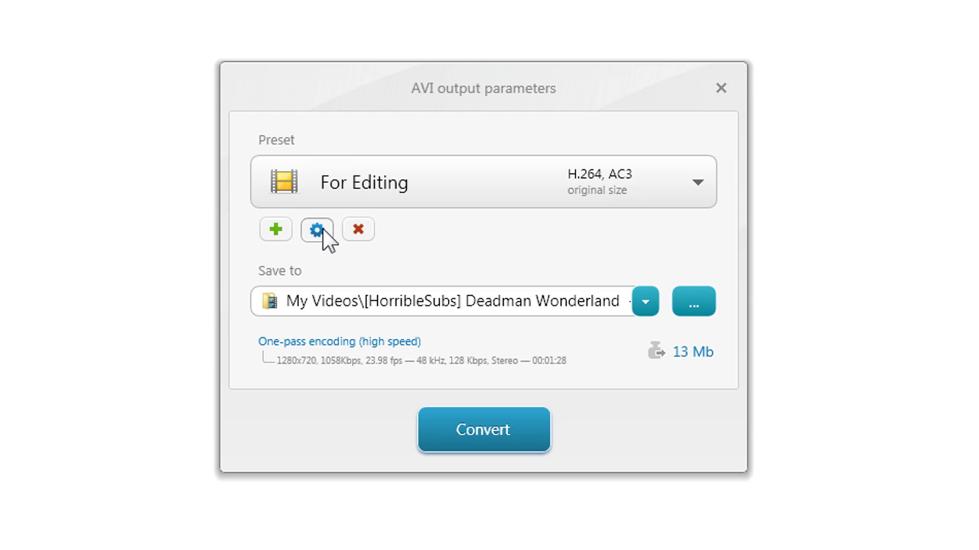
click(317, 230)
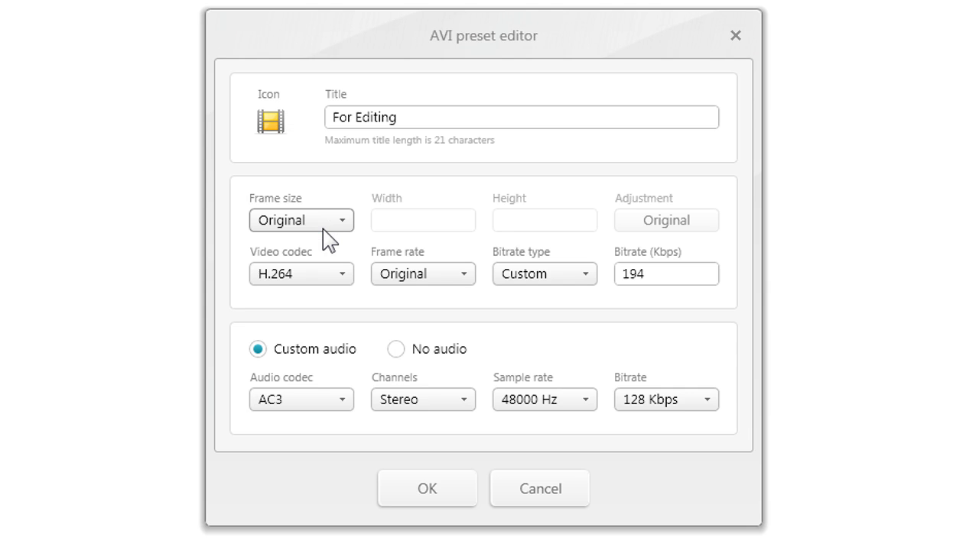
click(337, 271)
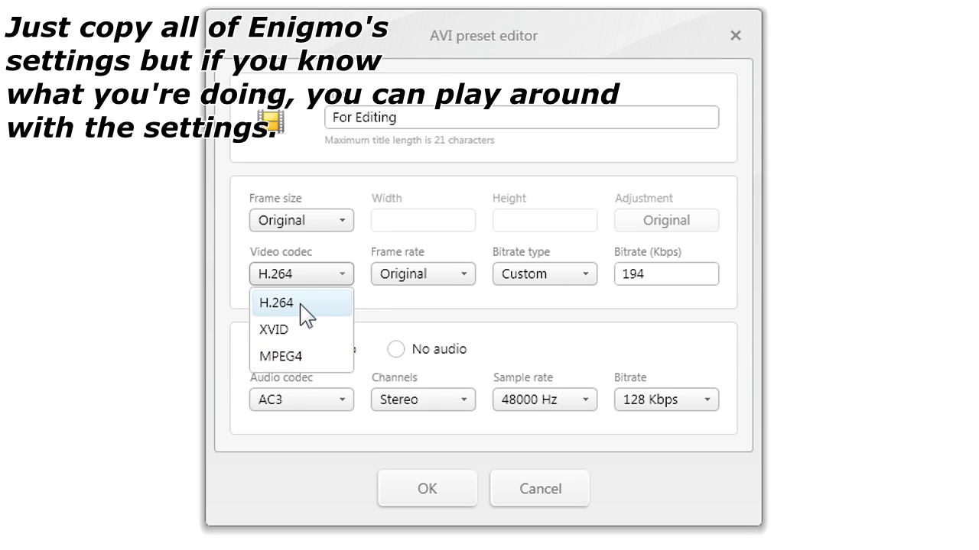
click(302, 305)
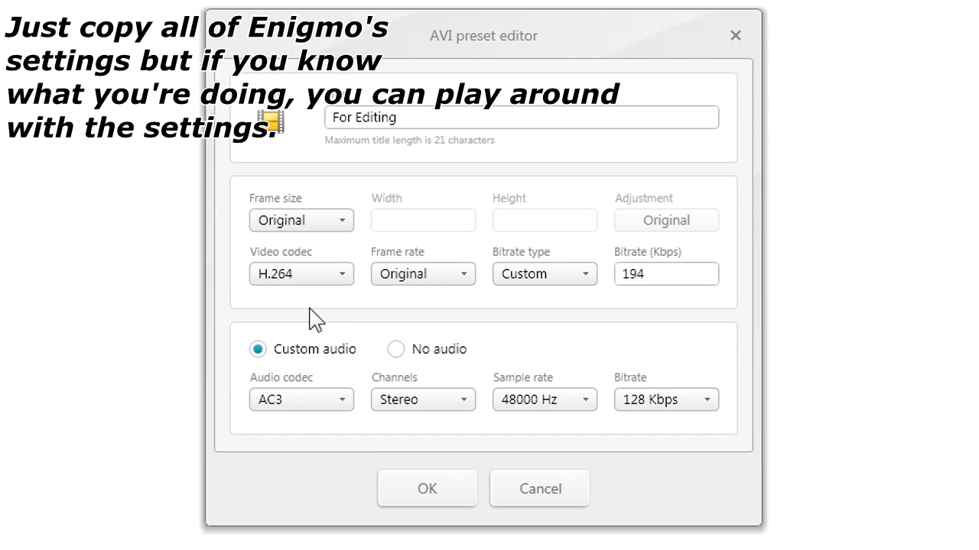
click(564, 274)
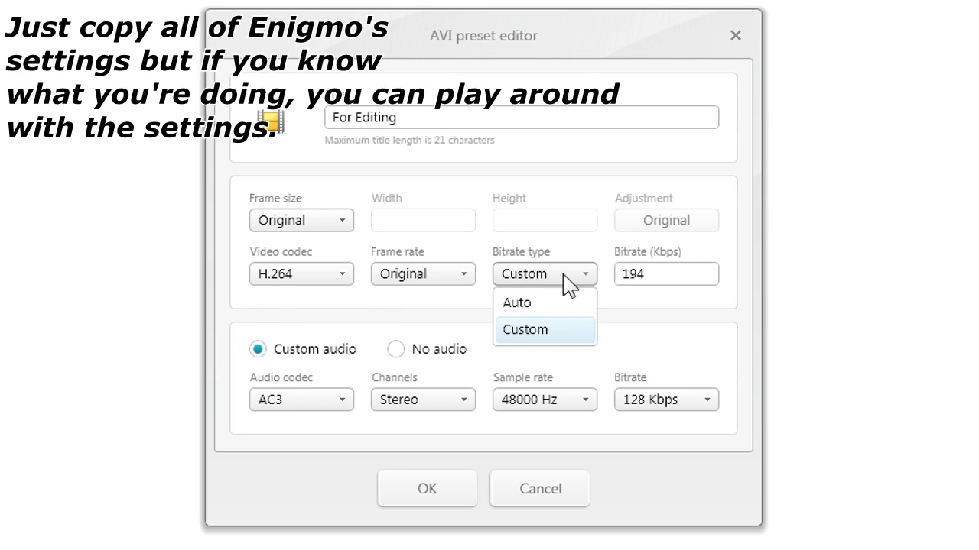
click(562, 331)
double_click(627, 277)
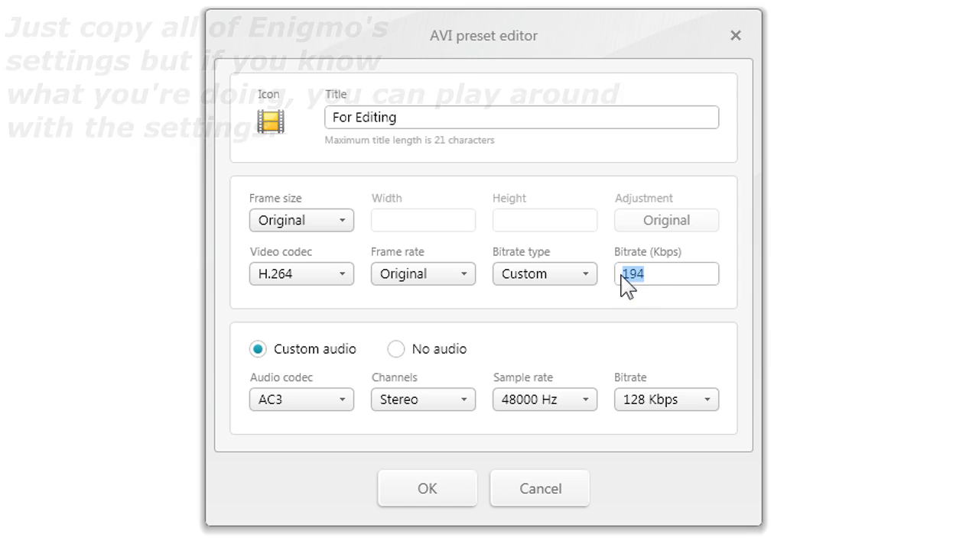
click(642, 277)
double_click(625, 276)
click(644, 275)
double_click(621, 276)
click(631, 275)
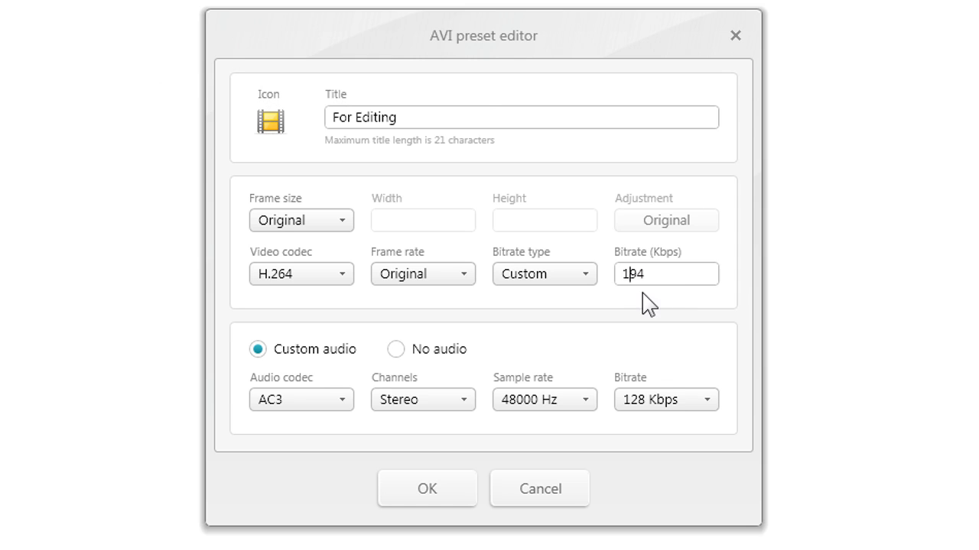
Keep AC3 audio at 128 Kbps and save the For Editing preset.
click(301, 405)
click(302, 410)
click(677, 405)
click(683, 540)
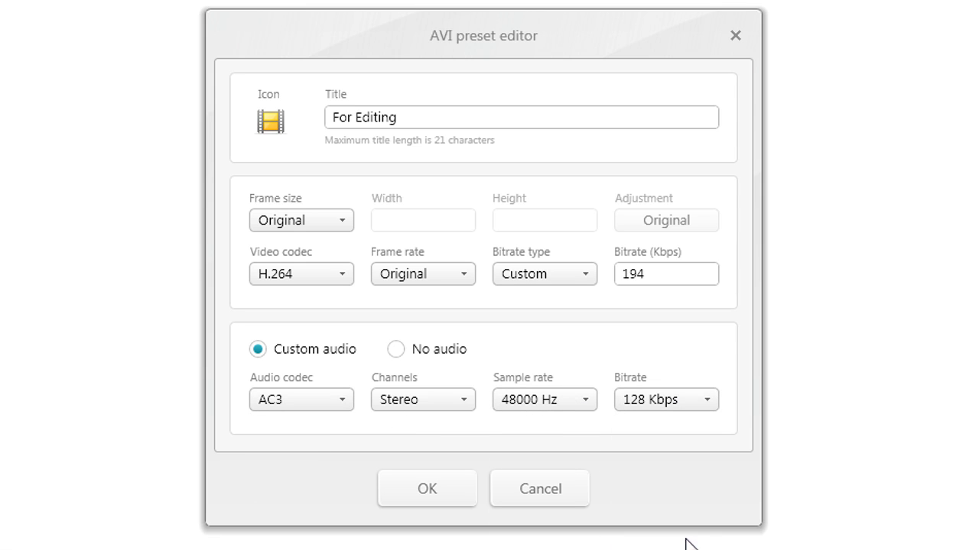
click(397, 350)
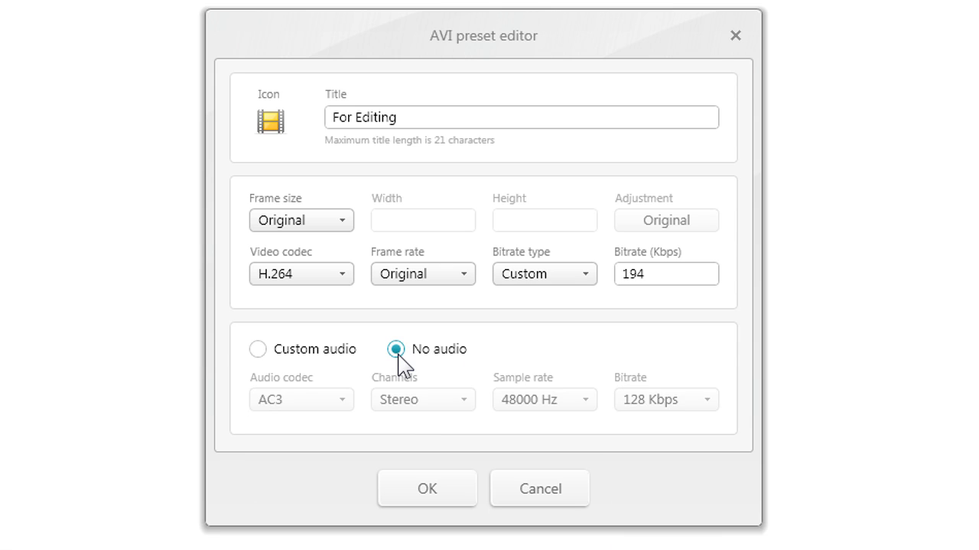
click(257, 350)
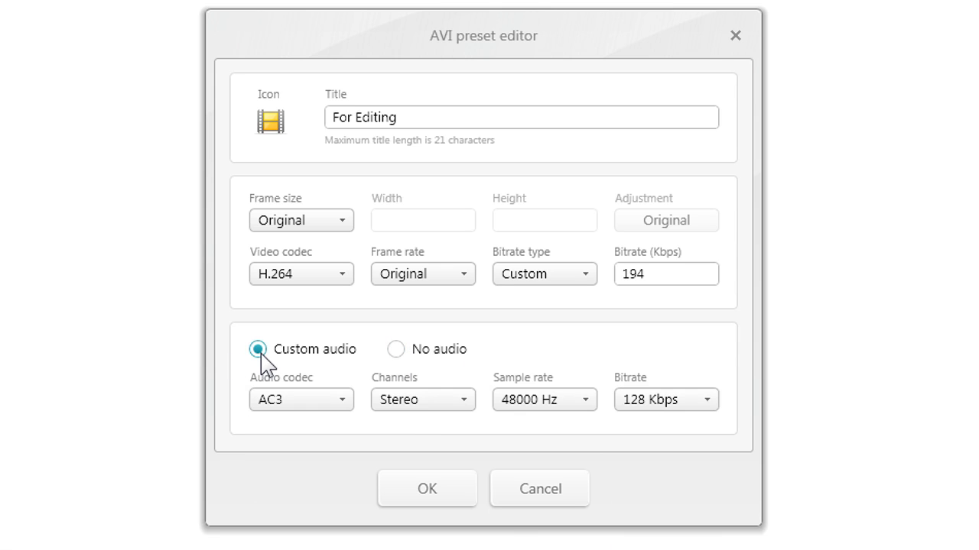
click(457, 501)
click(455, 501)
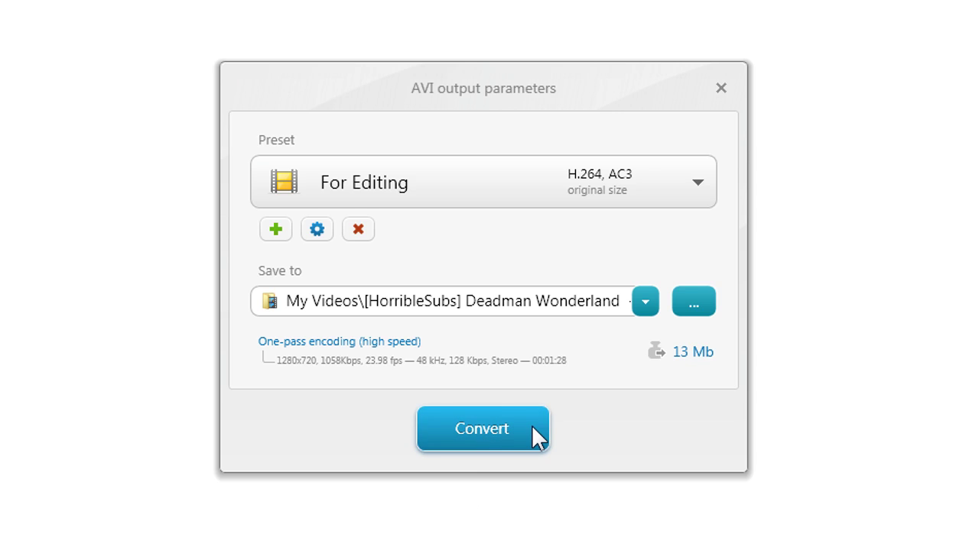
Change the For Editing video bitrate from 194 to 94 Kbps, save, and start converting.
click(316, 231)
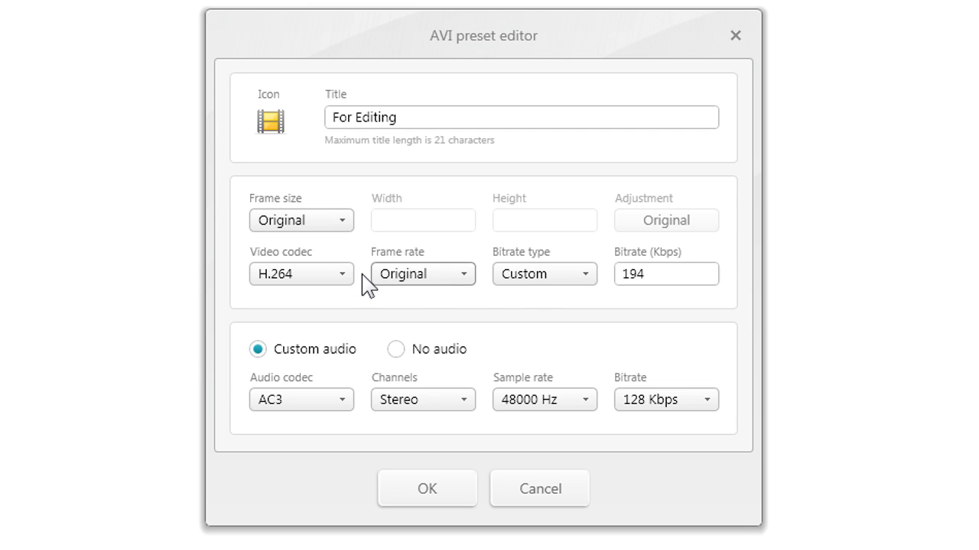
double_click(620, 288)
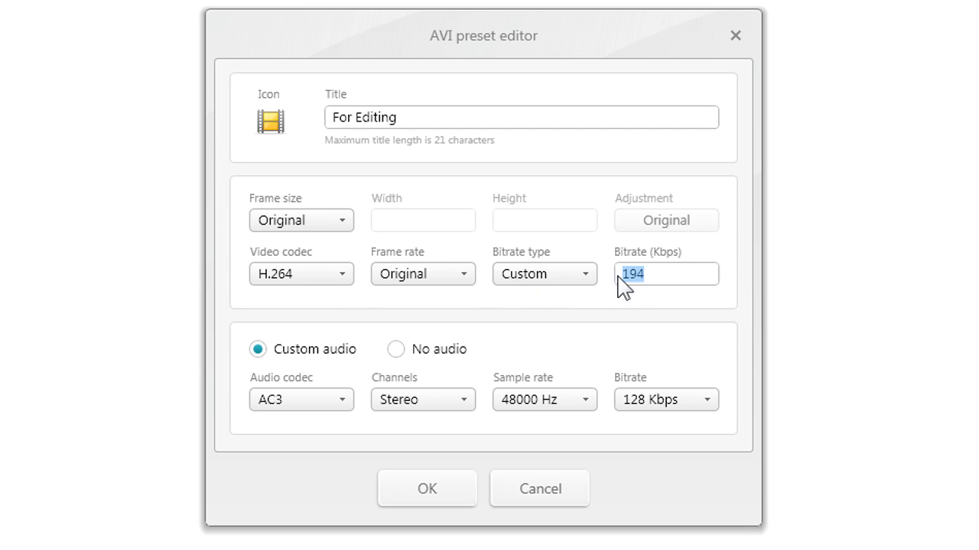
click(625, 275)
key(BackSpace)
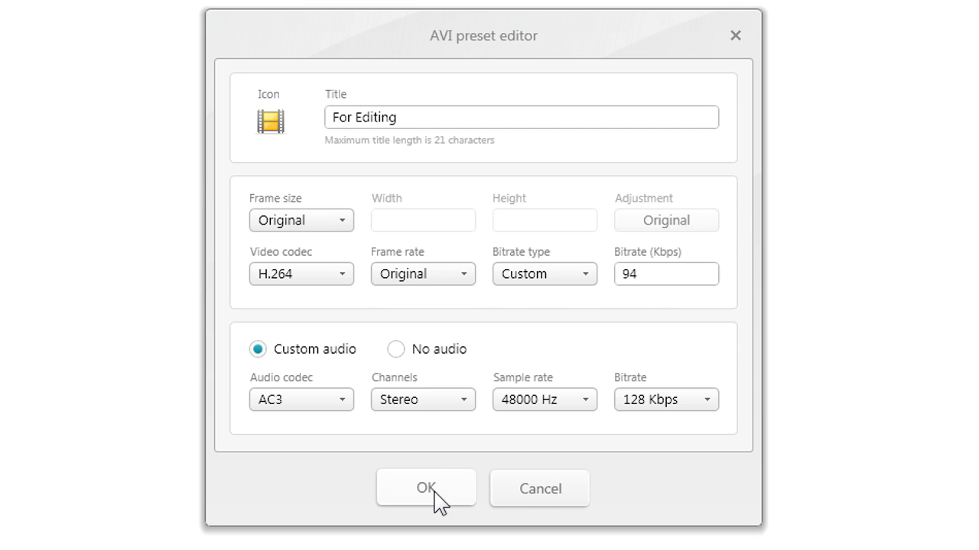
click(436, 500)
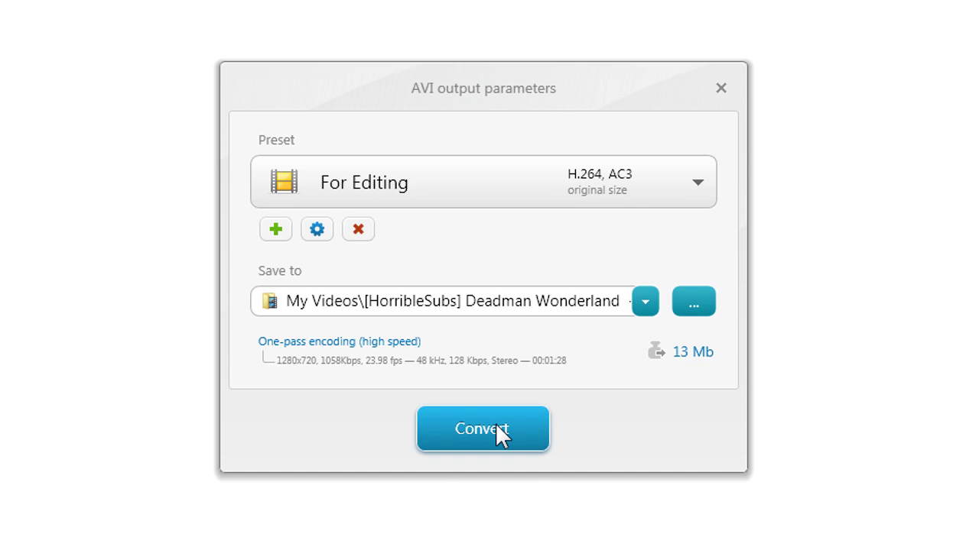
click(500, 433)
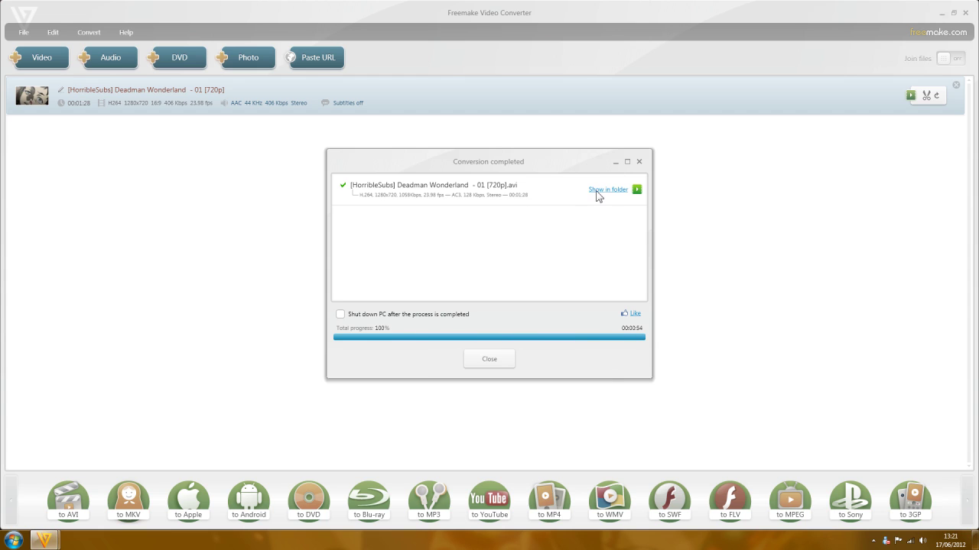
Open the My Videos output folder holding the converted 13.0 MB, 1:28 clip.
click(608, 189)
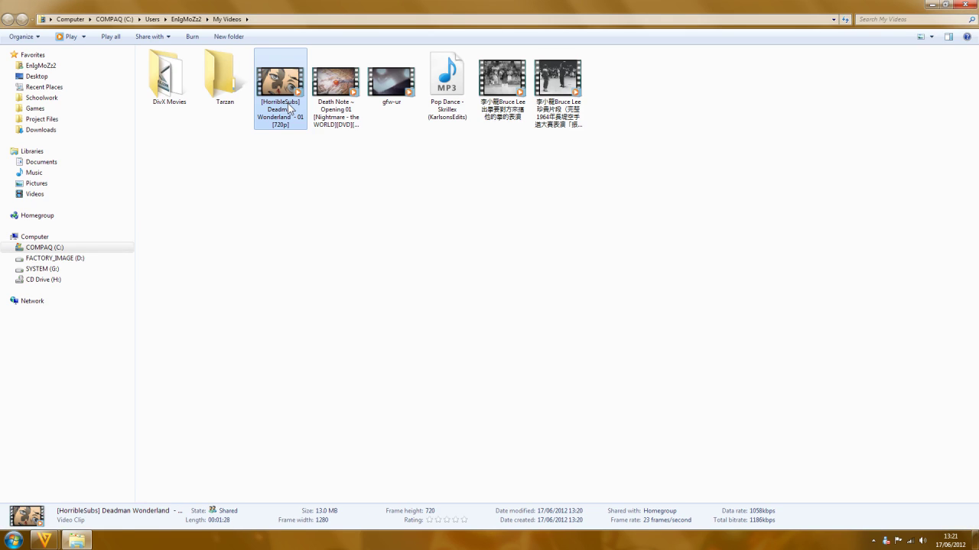
Play the converted clip in Windows Media Player, checking 00:22, 00:40 and a later scene, then close it.
double_click(288, 103)
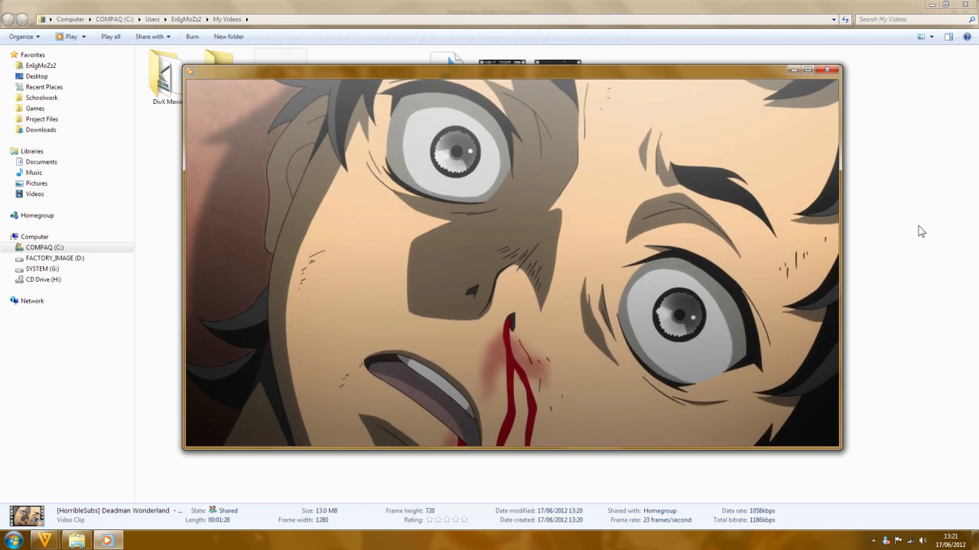
mouse_move(512, 385)
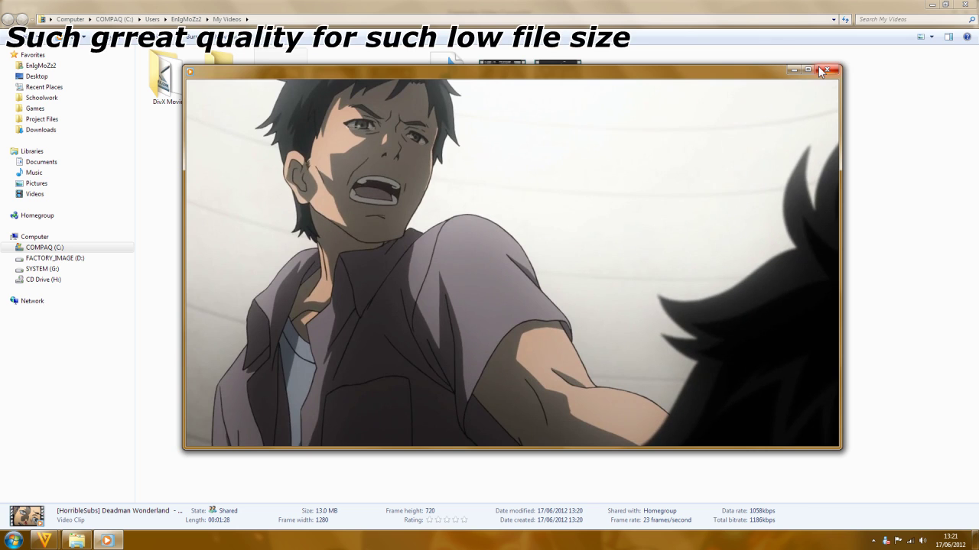
click(355, 419)
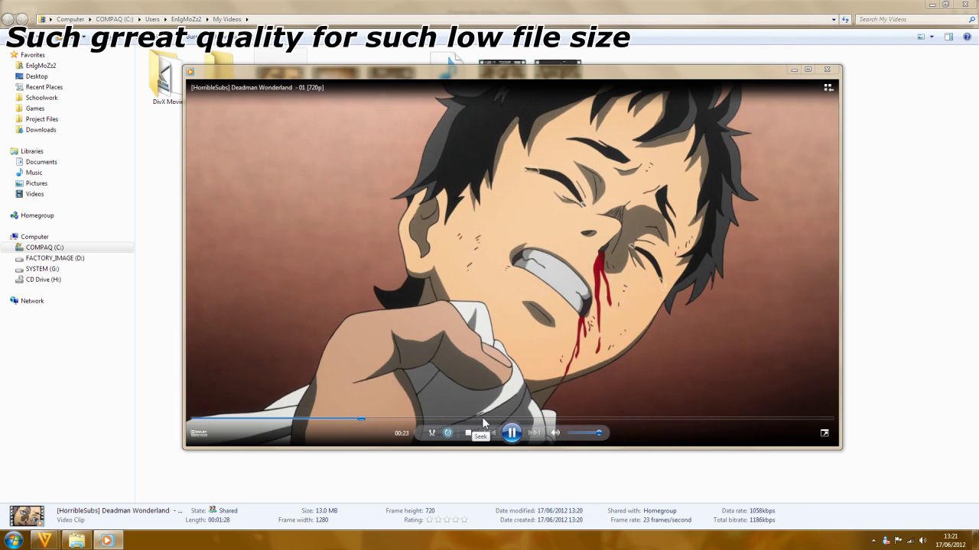
click(486, 419)
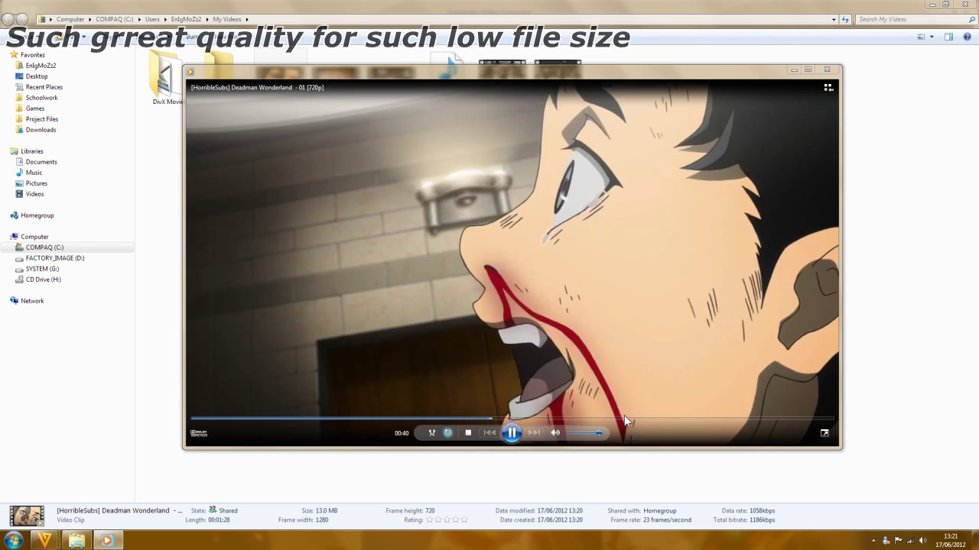
click(624, 418)
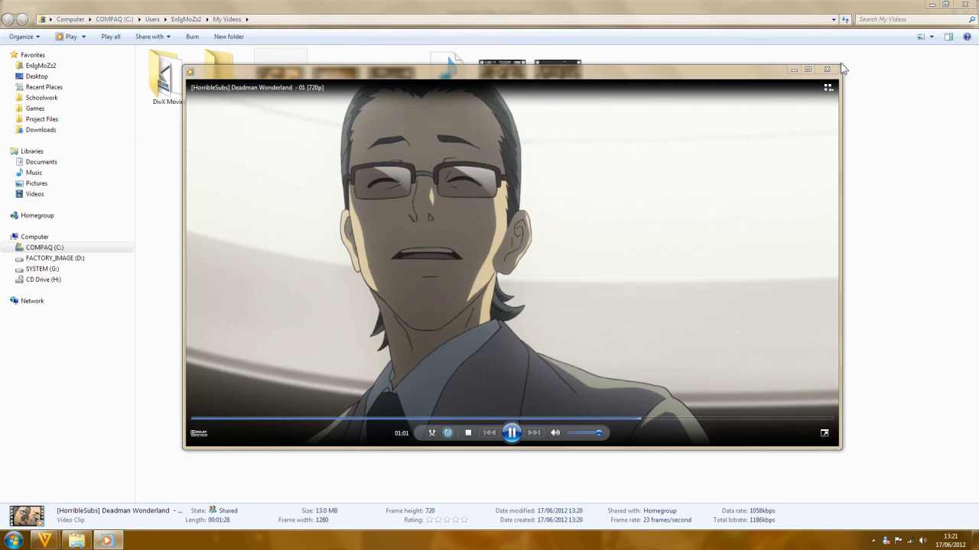
click(825, 71)
mouse_move(140, 5)
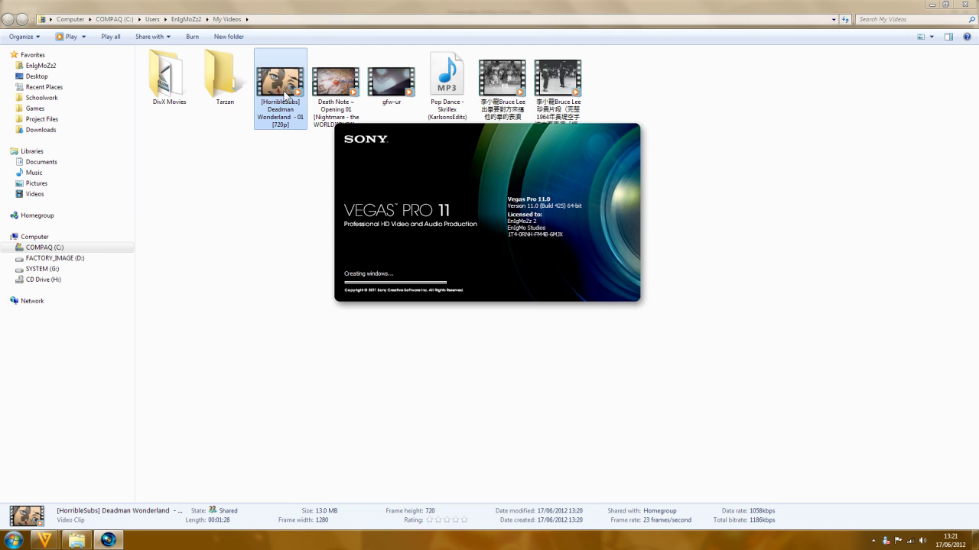
Play the clip in Vegas from about 0:40, 0:59, 1:13 and 1:05, then quit without saving.
key(space)
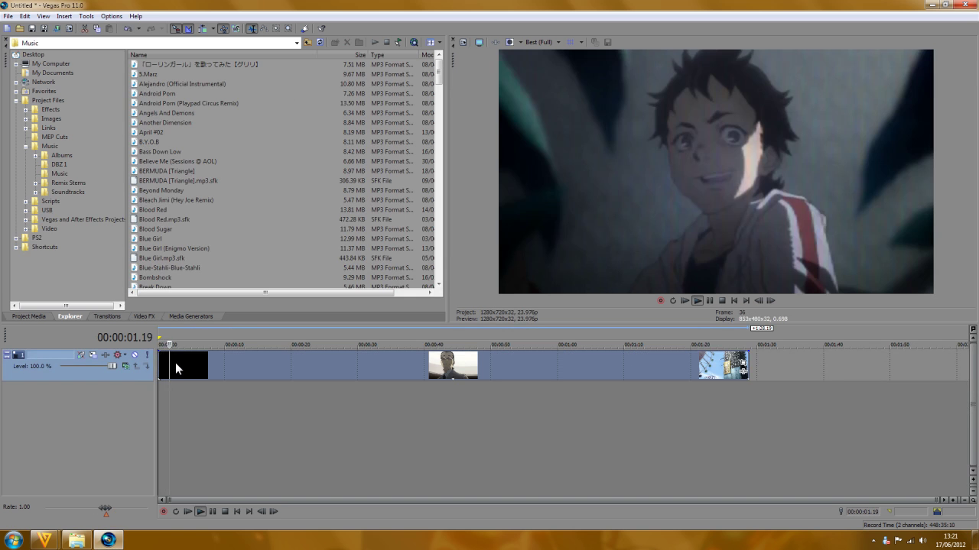
click(434, 361)
click(554, 364)
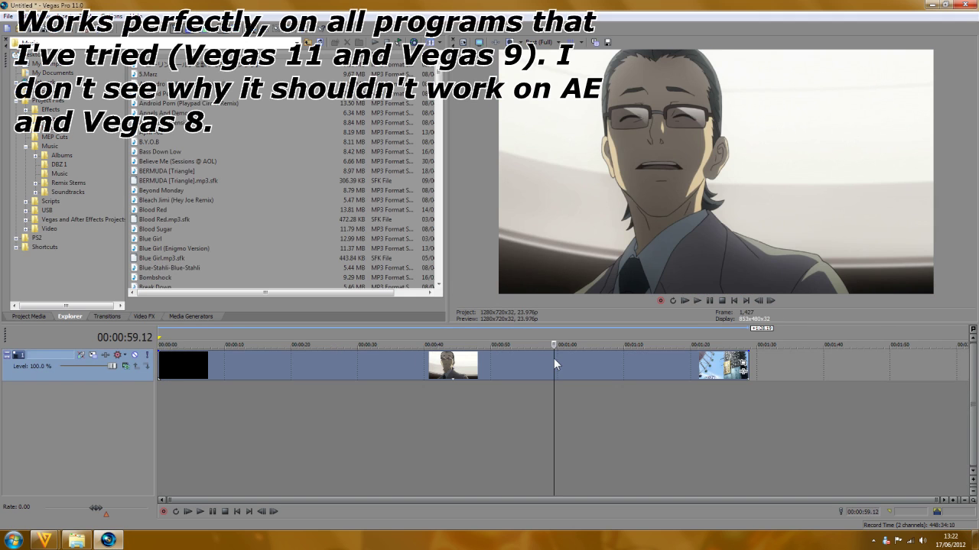
click(644, 363)
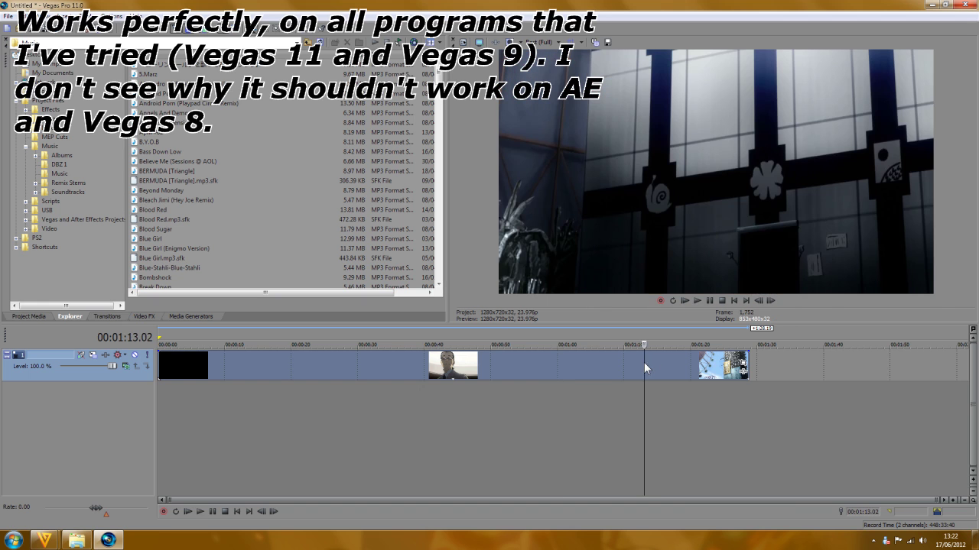
key(space)
click(594, 353)
key(space)
click(554, 356)
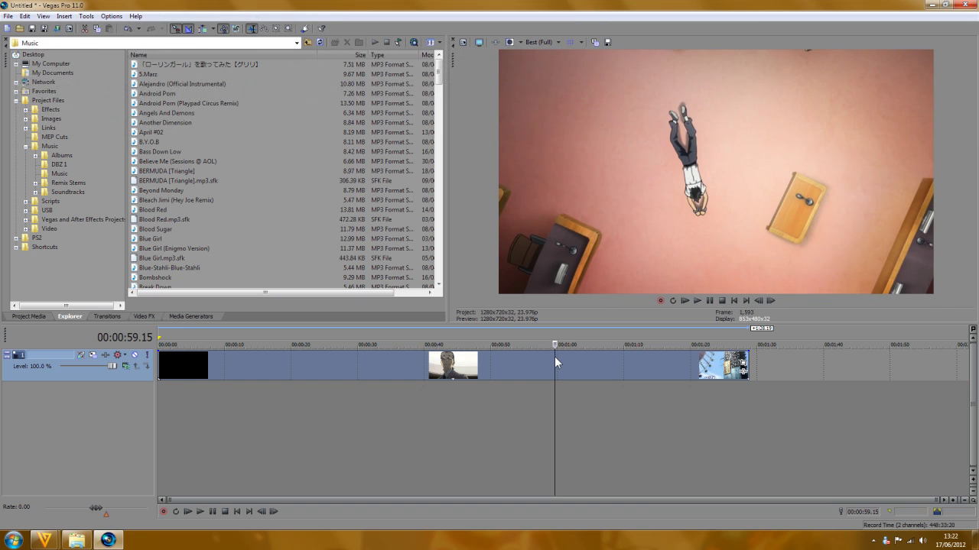
key(space)
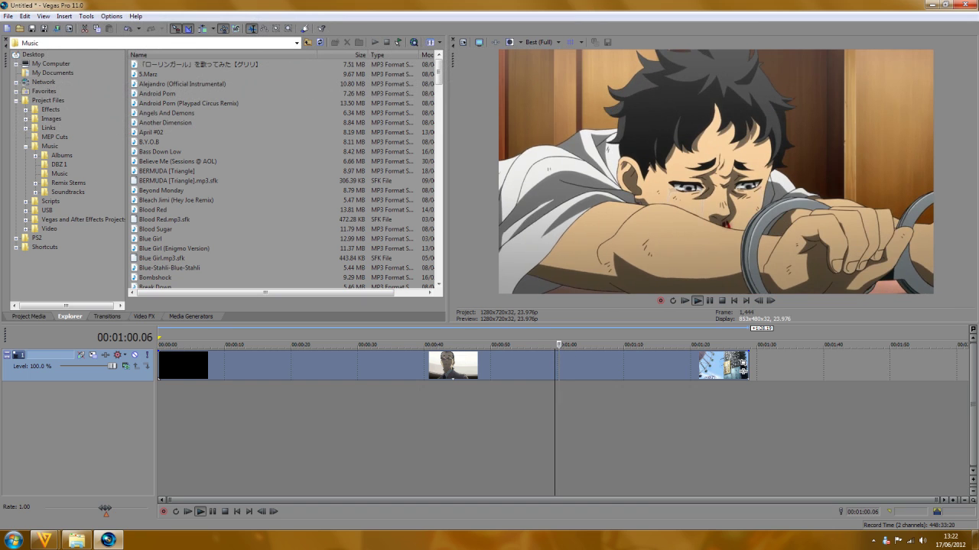
key(alt+F4)
click(498, 219)
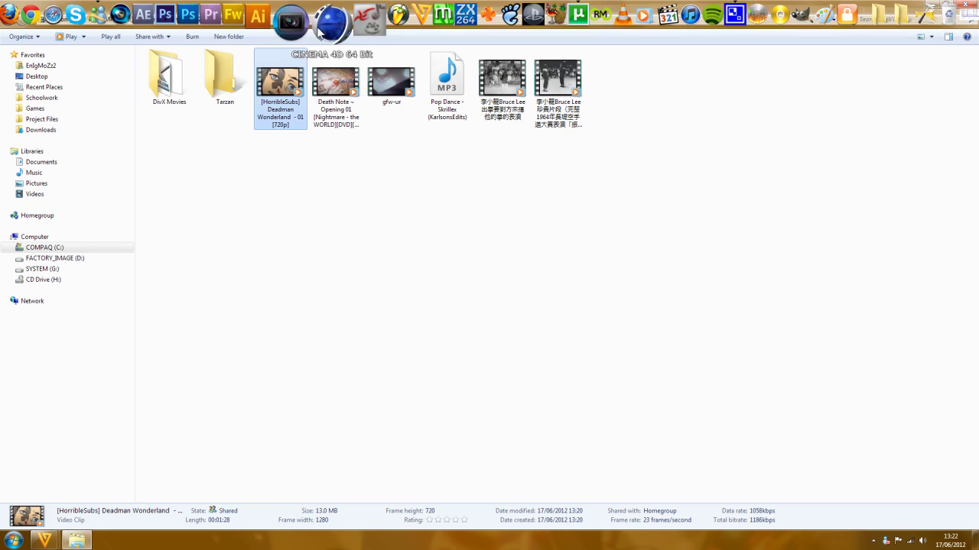
Close the My Videos window and show the hidden notification-area icons.
click(303, 6)
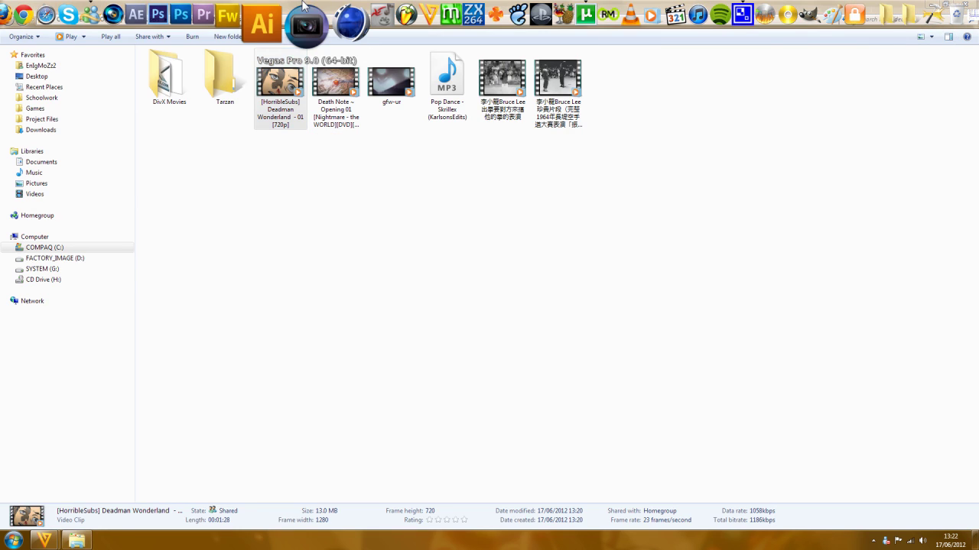
click(373, 217)
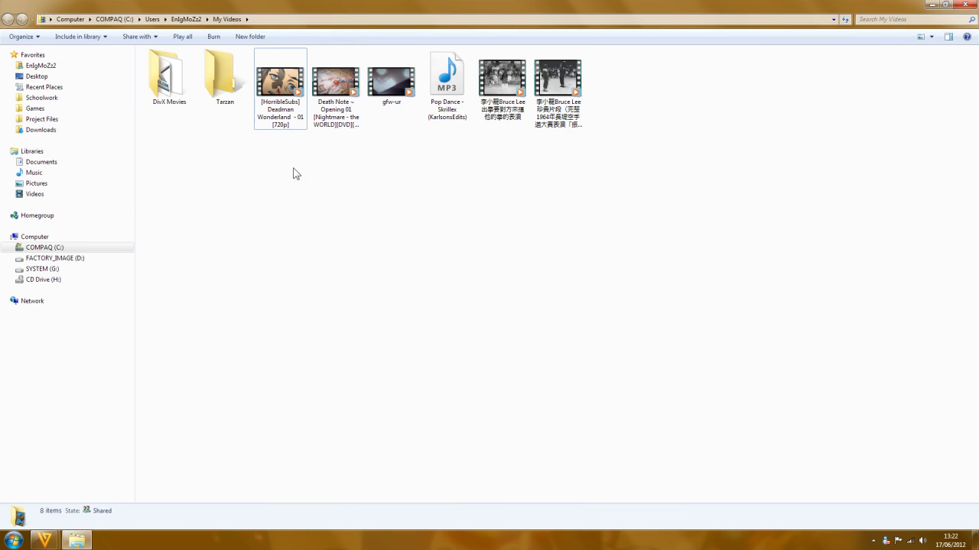
click(280, 84)
click(970, 5)
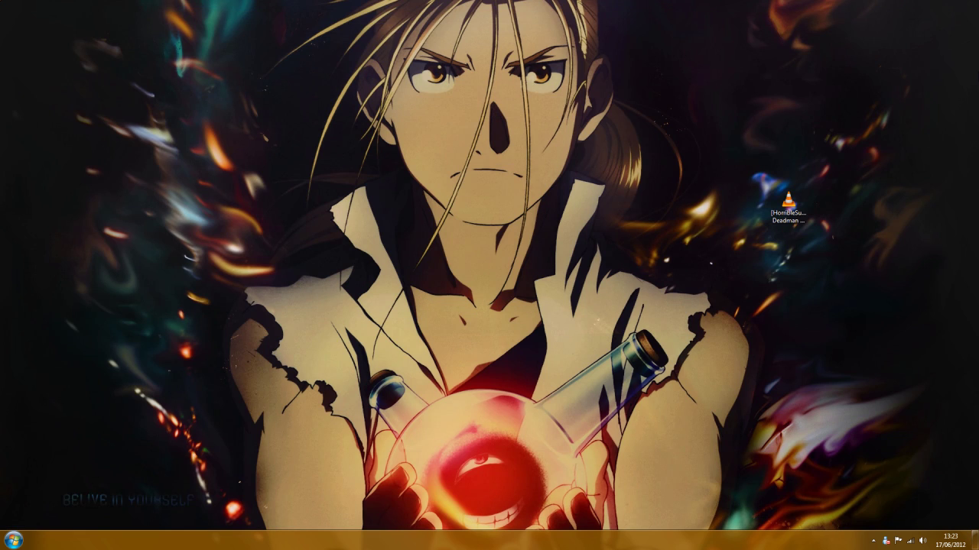
click(873, 540)
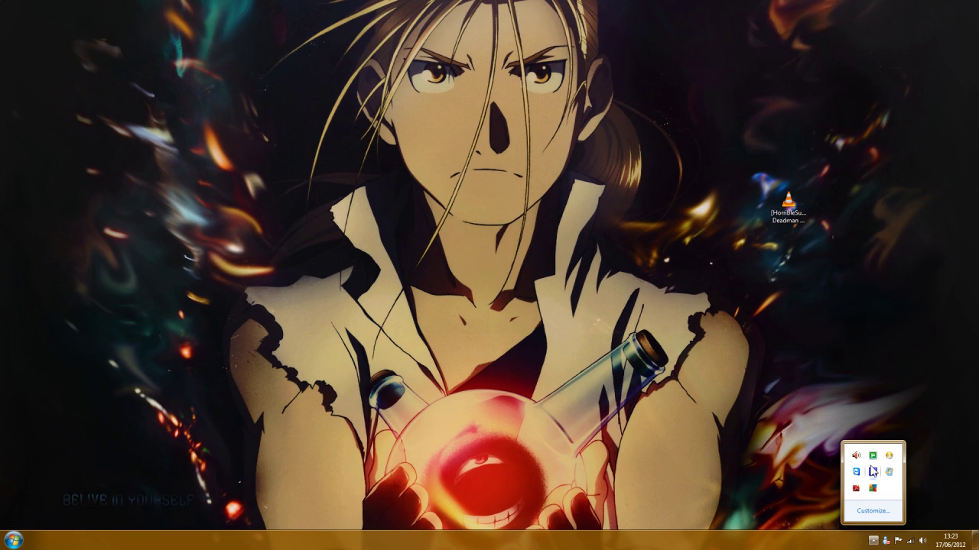